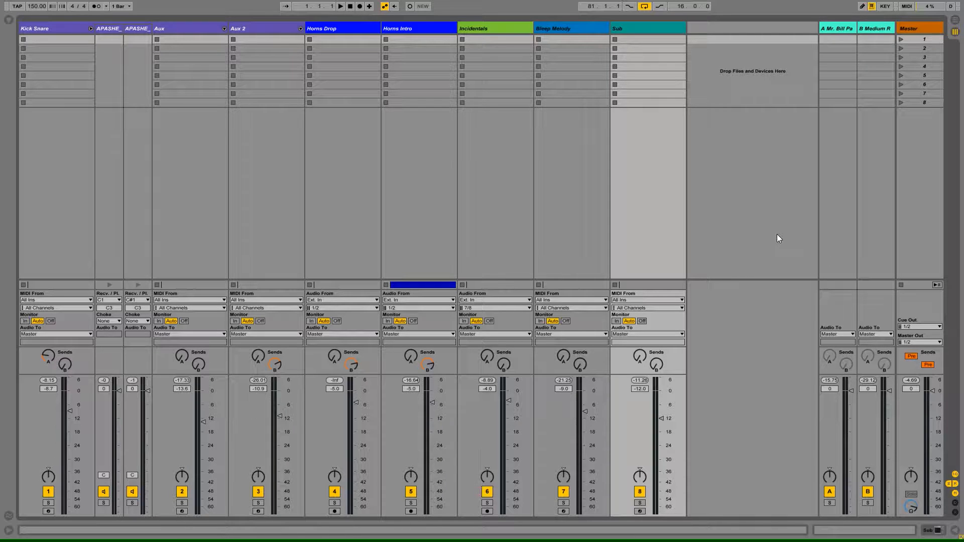
- Leave the audio export settings without exporting and turn off the arrangement loop
key("ctrl+shift+r")
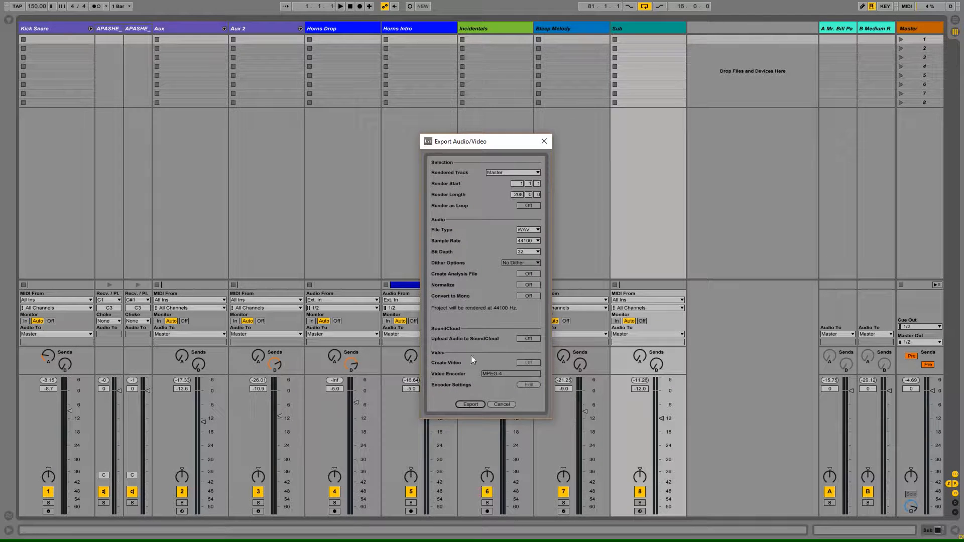
left_click(502, 405)
left_click(644, 6)
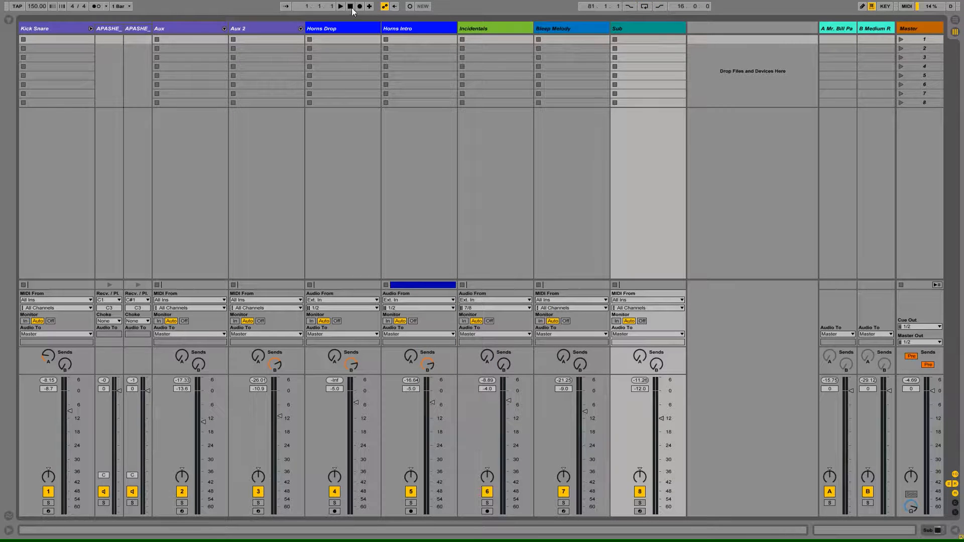
- Export the Master track as 365 - 118.wav into the 365 - 118 Project folder
key("ctrl+shift+r")
left_click(468, 405)
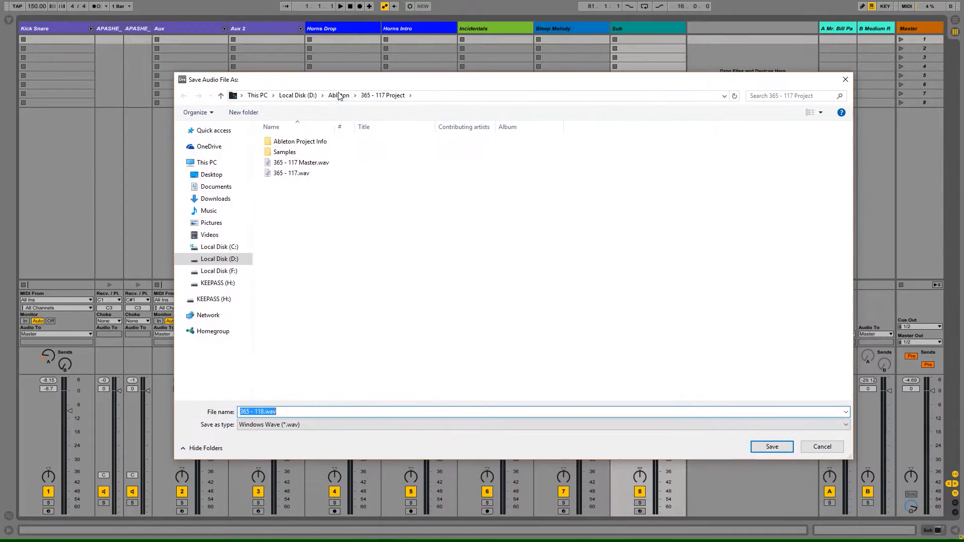
left_click(339, 96)
double_click(297, 141)
left_click(772, 447)
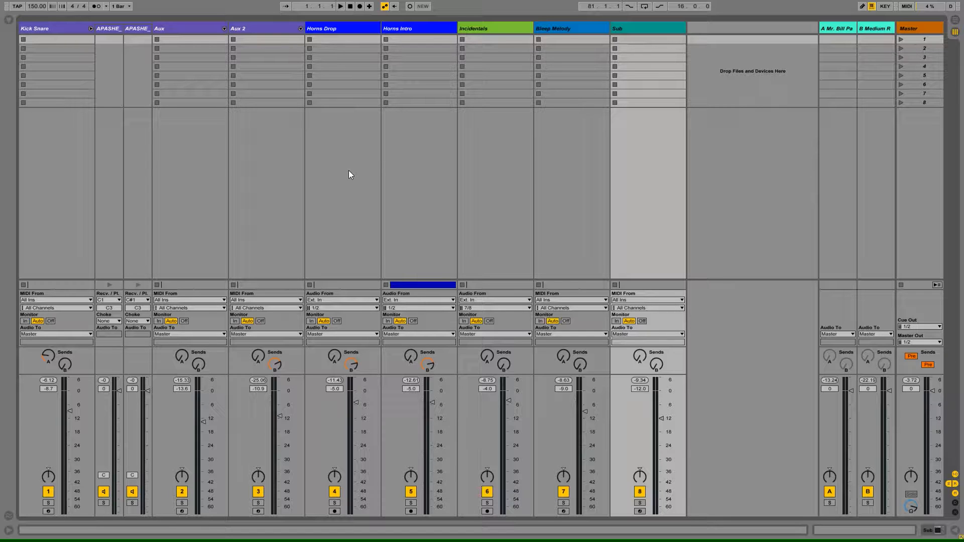
- Open 365 - 117 Master.als from the 365 - 117 Project folder, saving the current set's changes, and show the browser
key("ctrl+o")
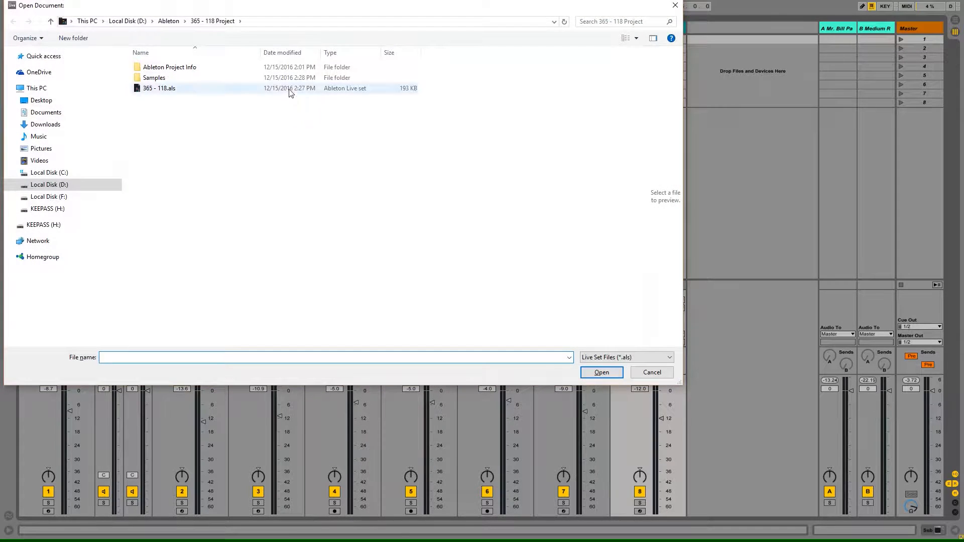
left_click(173, 22)
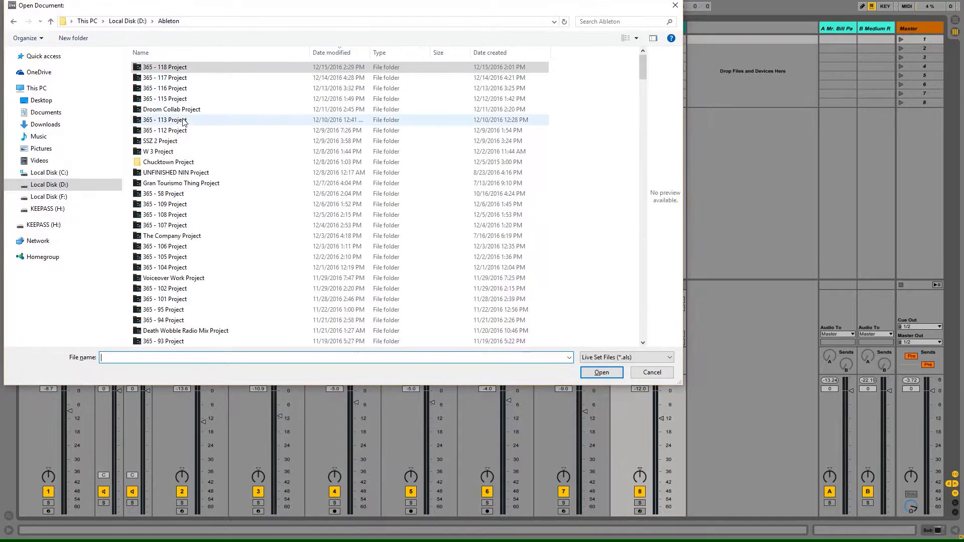
double_click(229, 78)
double_click(201, 86)
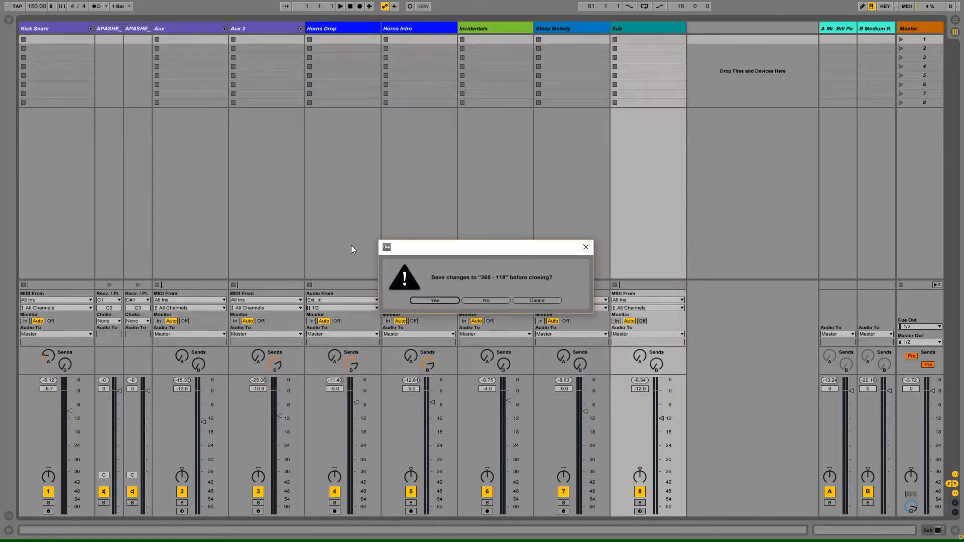
left_click(449, 300)
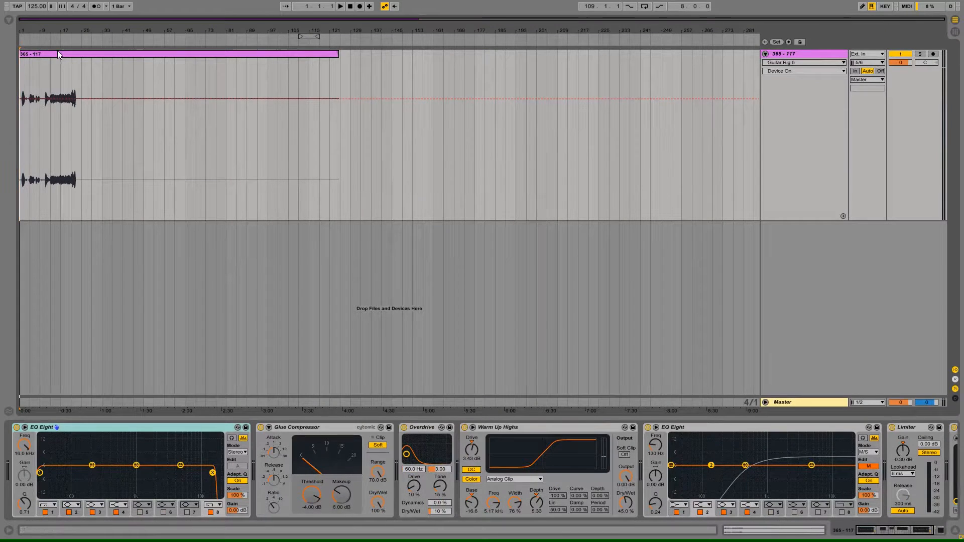
left_click(8, 20)
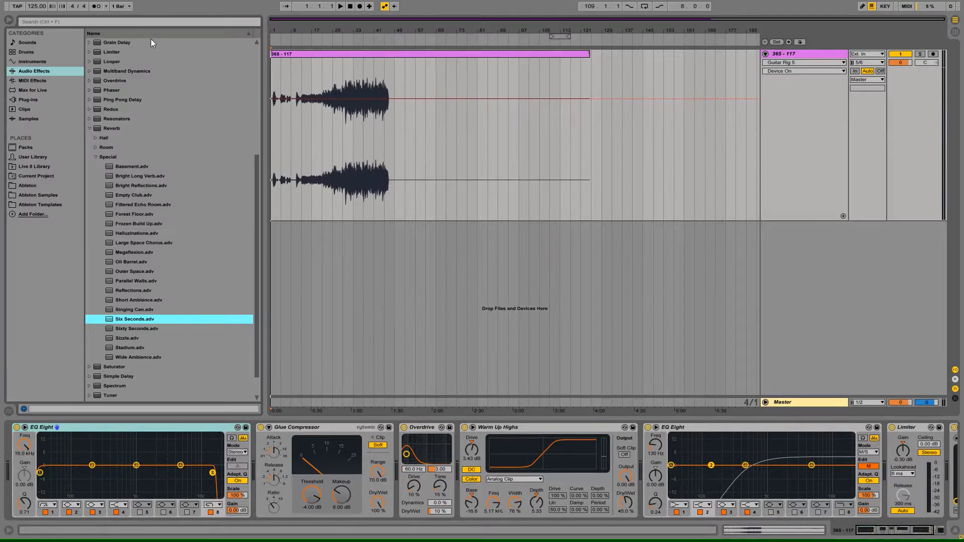
left_click(286, 53)
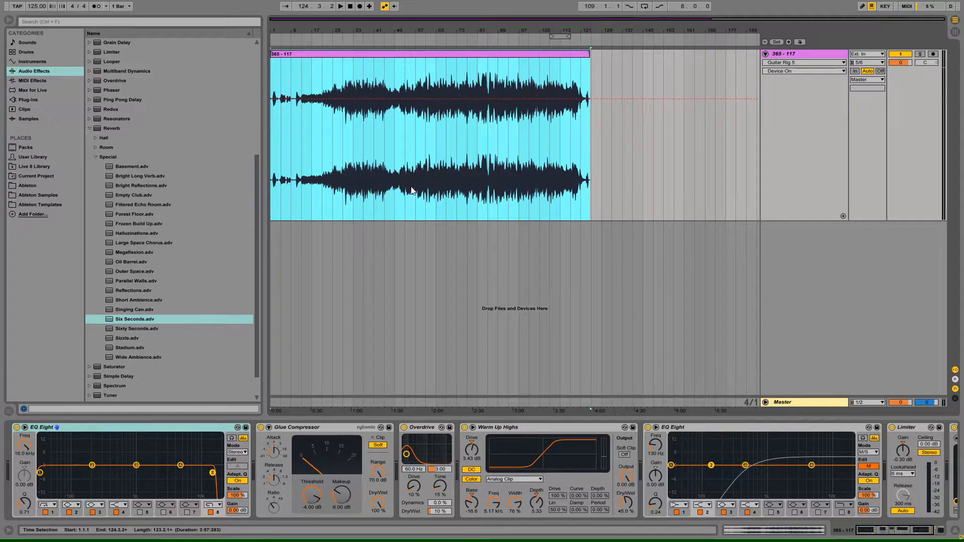
- Save the Live set as 365 - 118 Master.als in the 365 - 118 Project folder
key("F11")
left_click(9, 15)
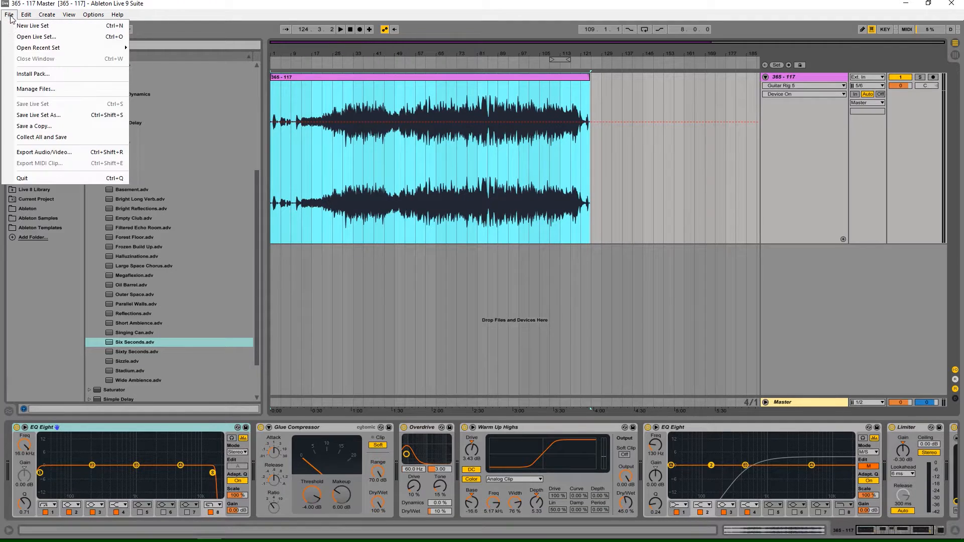
left_click(43, 113)
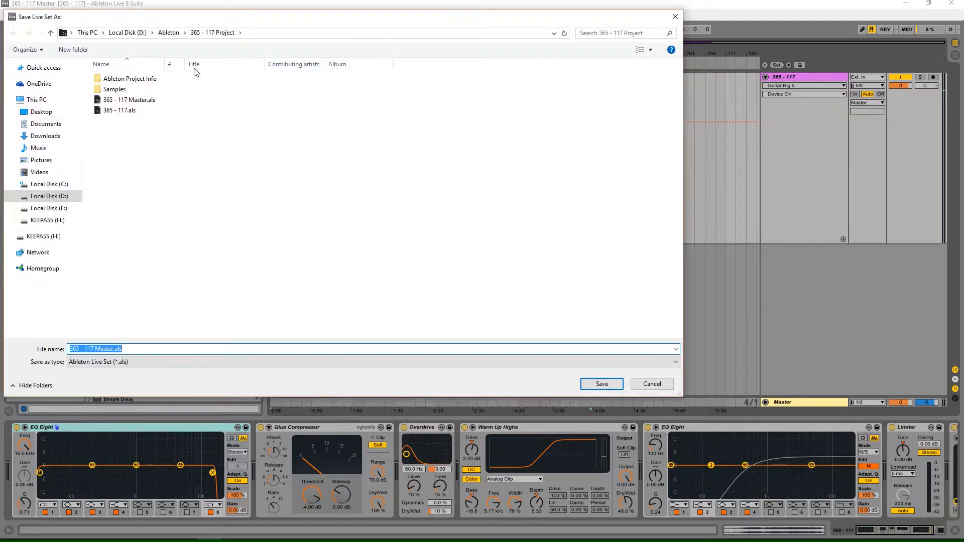
left_click(176, 33)
left_click(157, 80)
double_click(158, 80)
left_click(141, 101)
left_click_drag(70, 349, 93, 351)
left_click(102, 350)
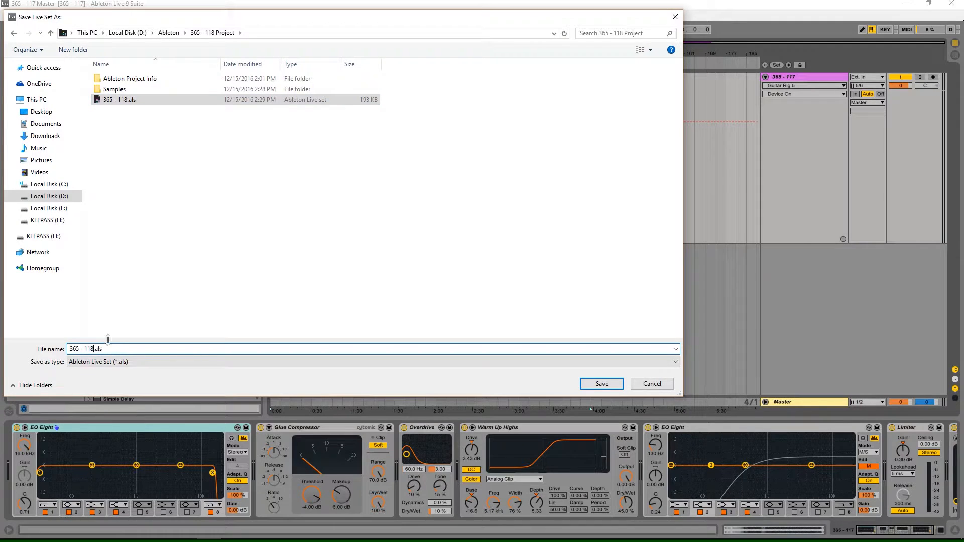
type("Master")
key("Return")
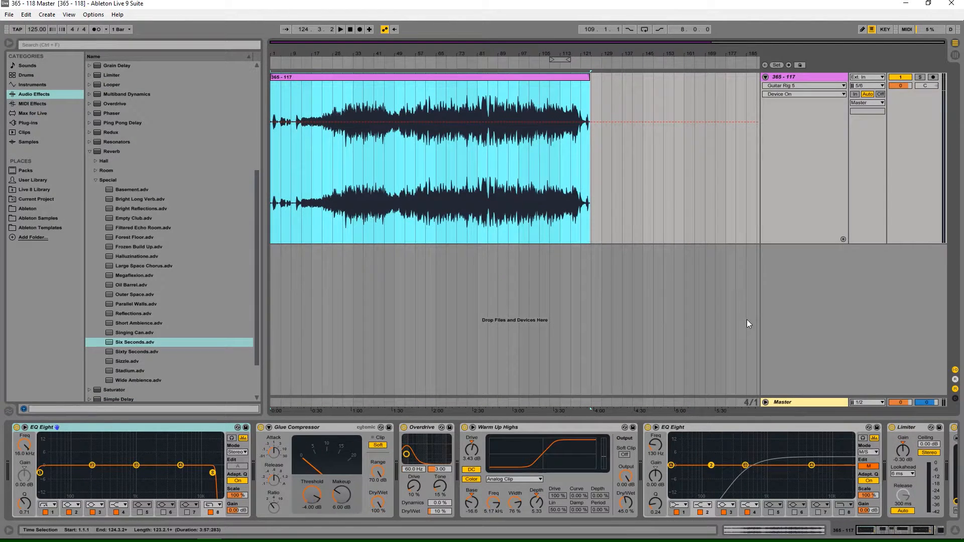
key("F11")
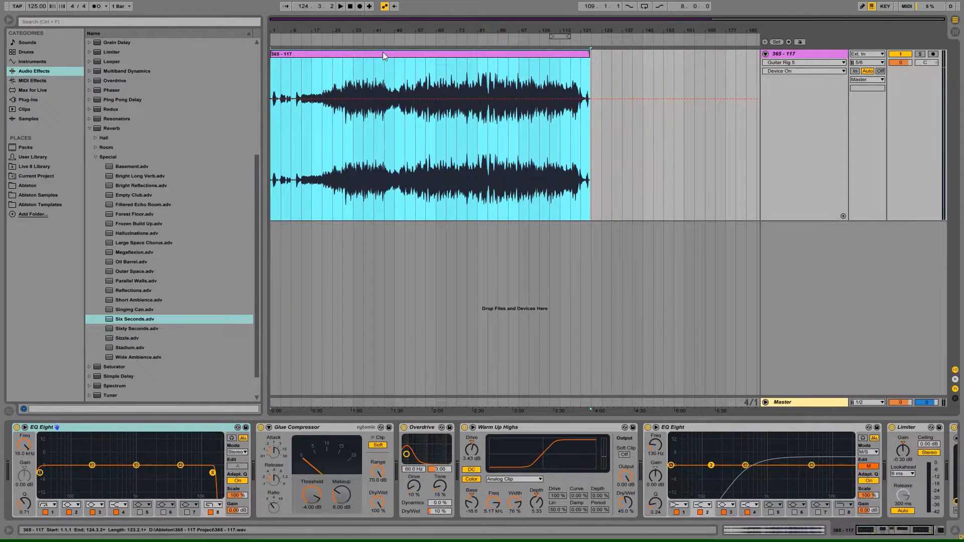
- Replace the old clip with 365 - 118.wav from the current project and rename the track 365 - 118
left_click(44, 176)
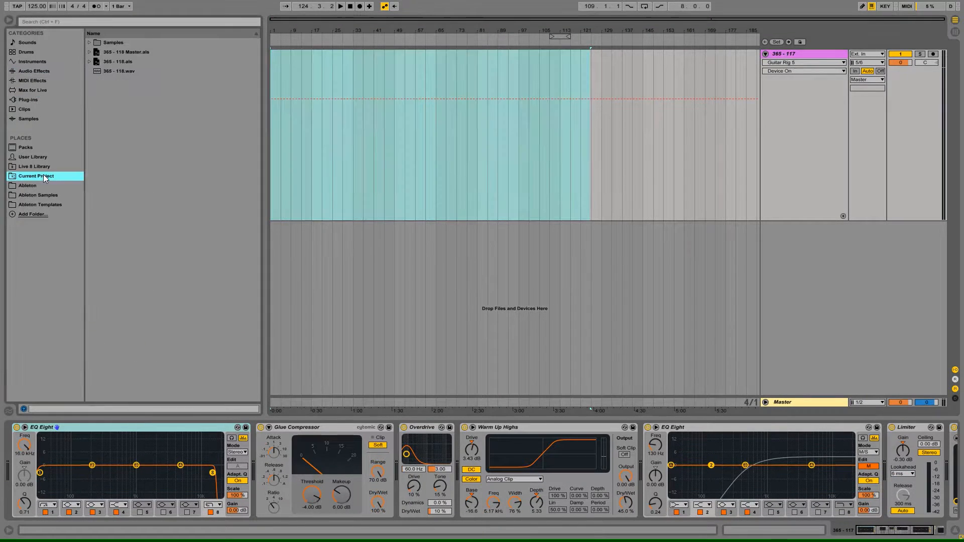
left_click_drag(103, 70, 293, 83)
left_click(775, 57)
key("ctrl+r")
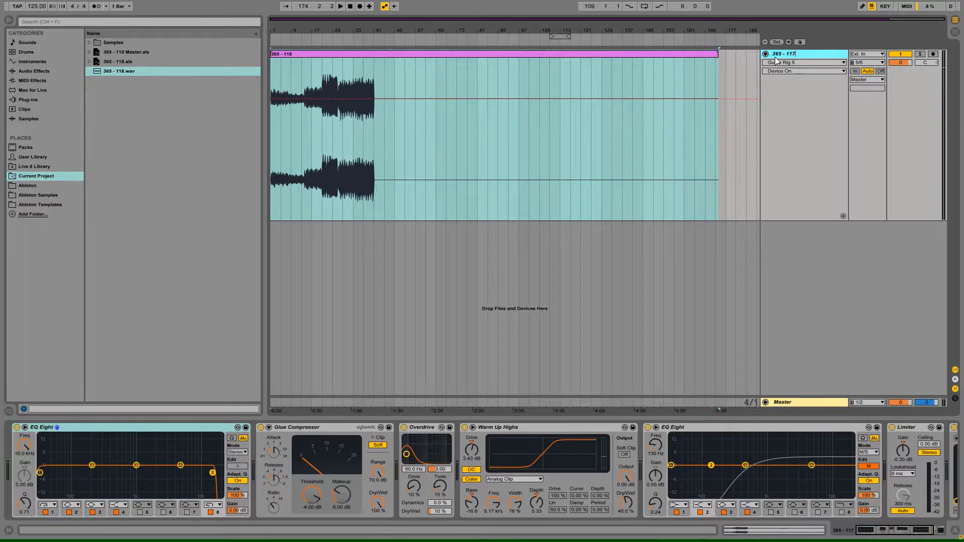
key("Right")
key("BackSpace")
type("8")
key("Return")
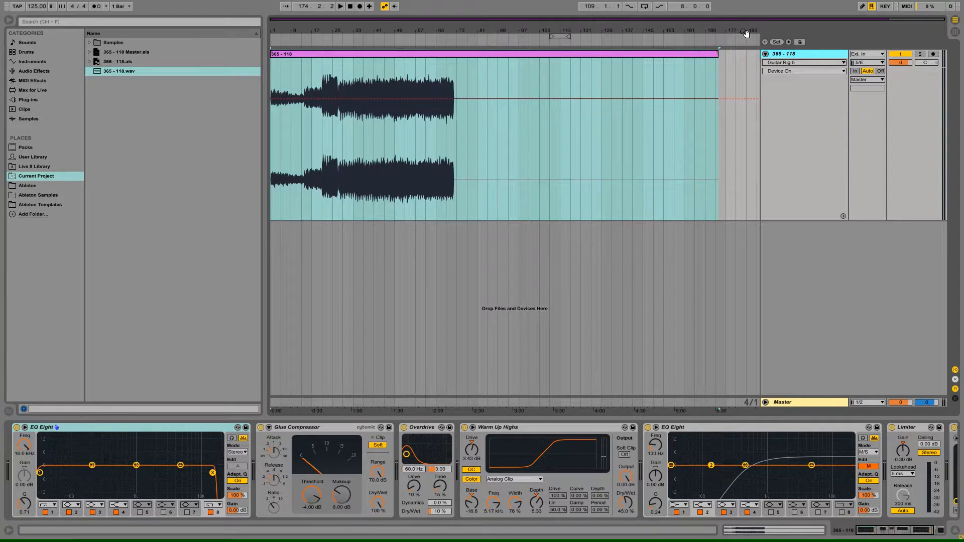
- Set the project tempo to 150 BPM and hide the browser
left_click(490, 22)
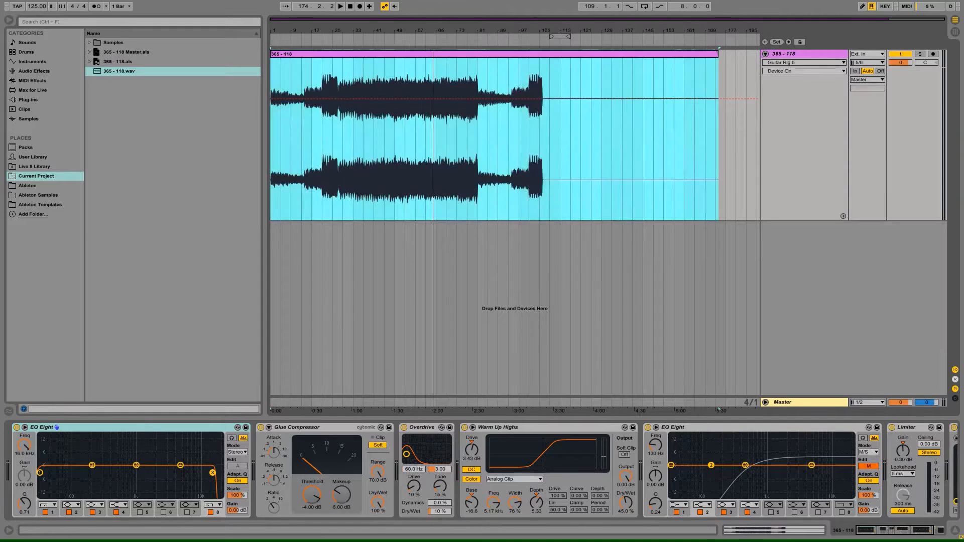
left_click(38, 7)
type("150")
key("Return")
left_click(405, 20)
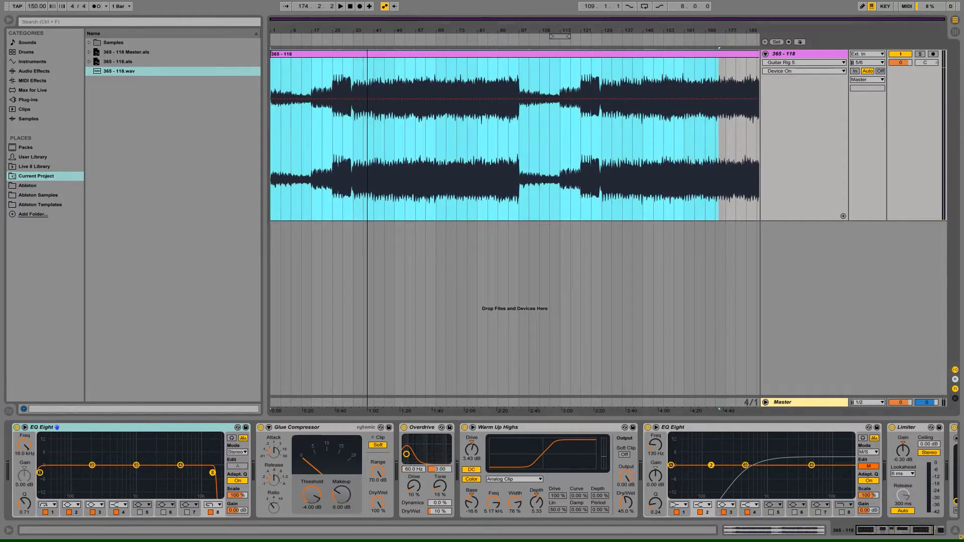
left_click(10, 20)
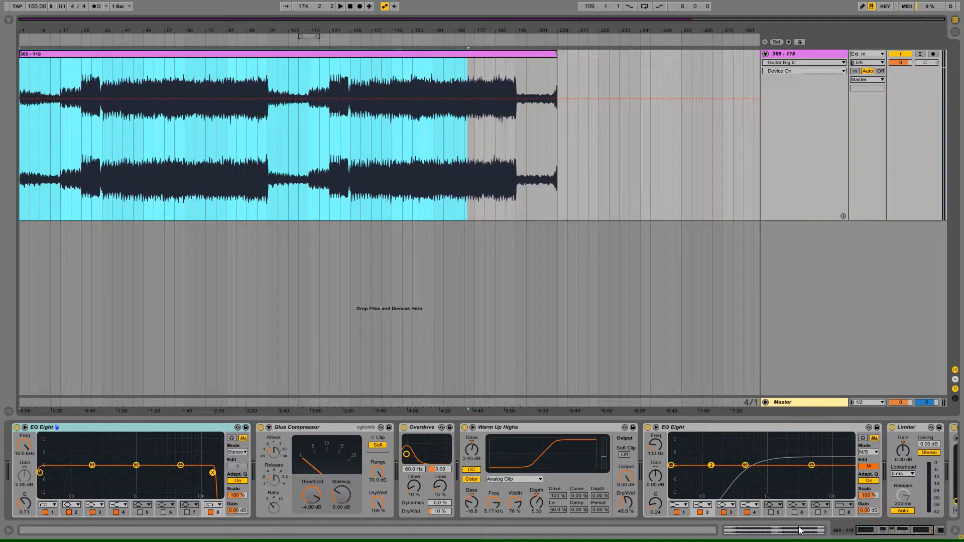
- Delete the Guitar Rig 5 device from the end of the track's effect chain
left_click(911, 534)
left_click(879, 429)
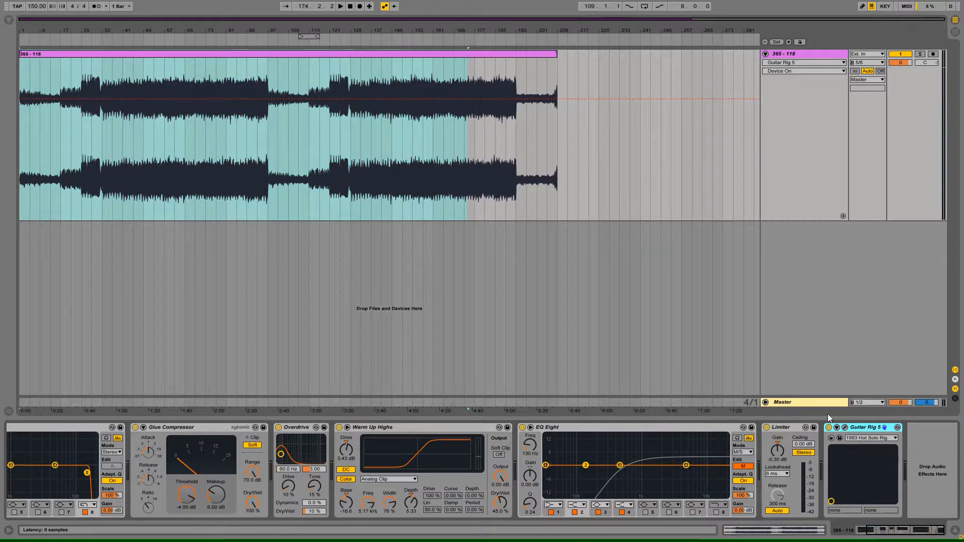
key("Delete")
- Turn off the Limiter, second EQ Eight, Warm Up Highs, Overdrive and Glue Compressor, and select the first EQ Eight
left_click(767, 428)
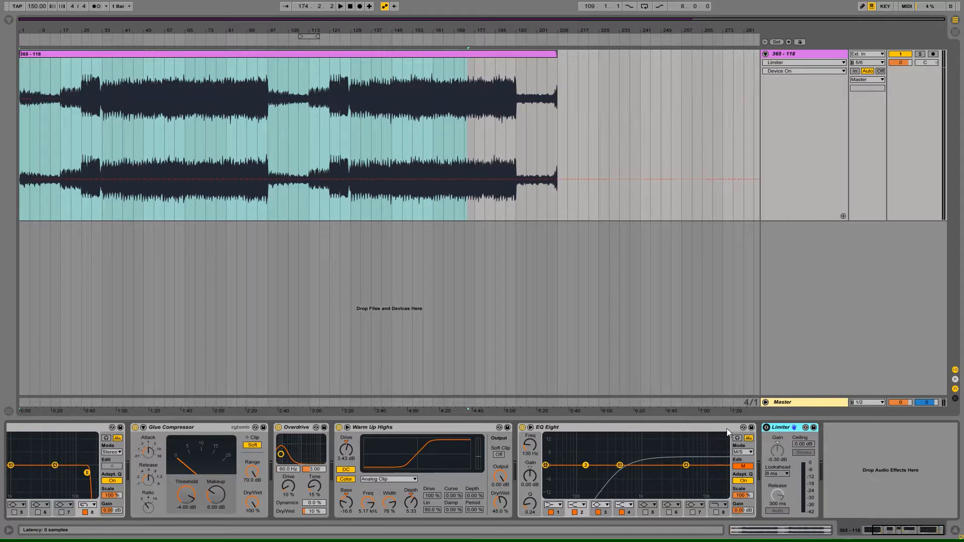
left_click(523, 428)
left_click(338, 428)
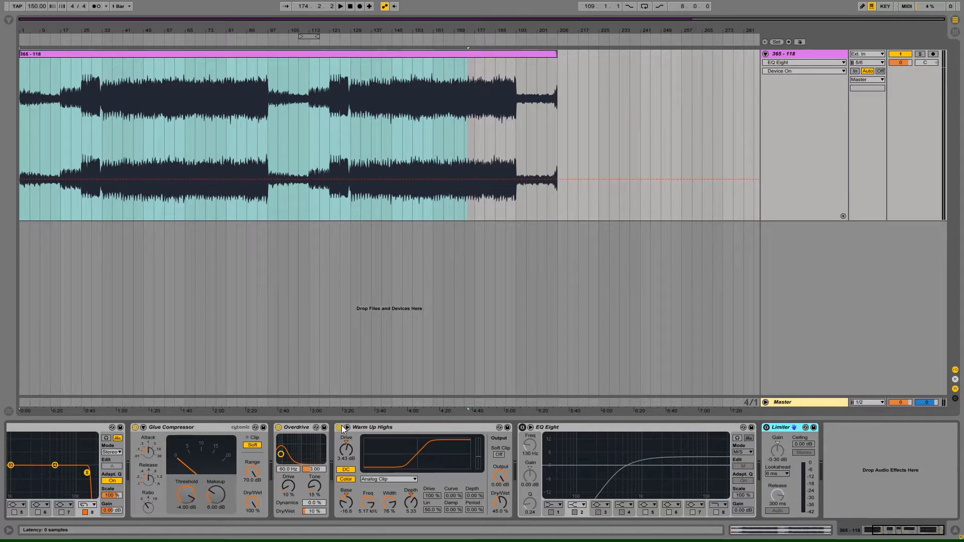
left_click(278, 427)
left_click(135, 428)
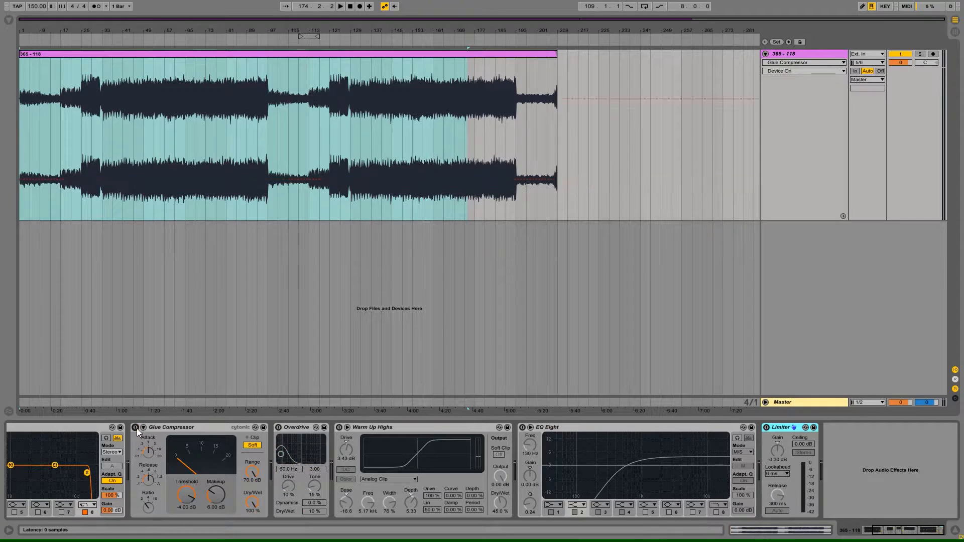
left_click_drag(906, 531, 844, 533)
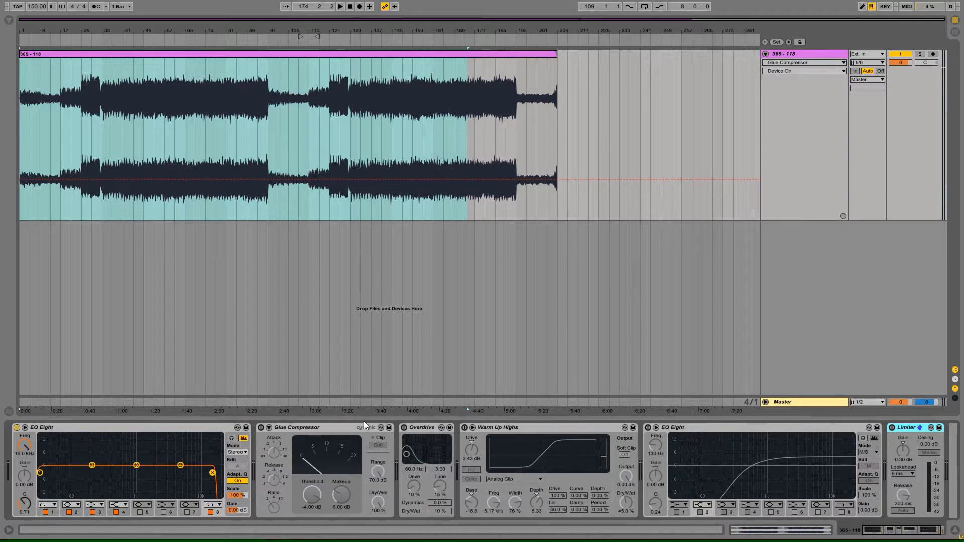
left_click(156, 428)
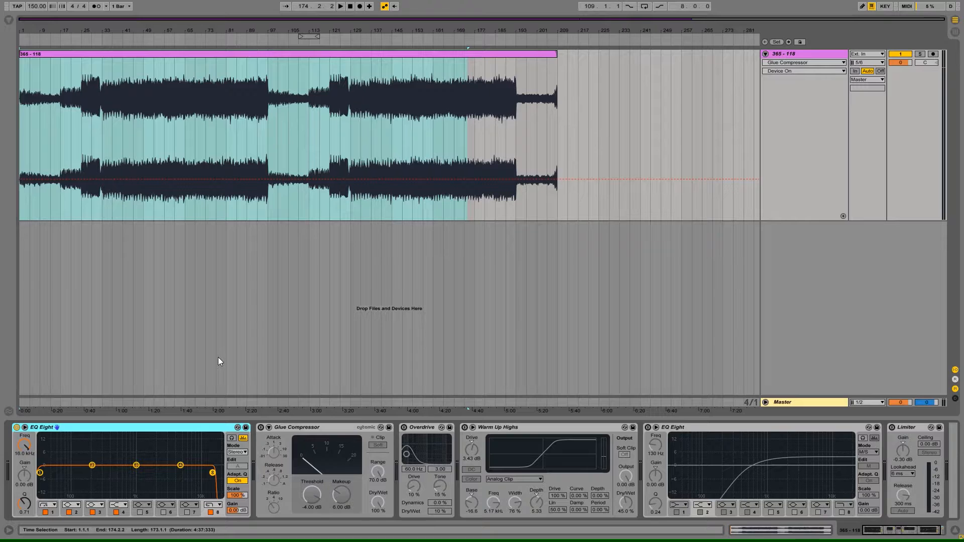
- Select the whole 365 - 118 clip and play its opening bars to hear it with only the first EQ Eight active
left_click(351, 7)
key("ctrl+a")
left_click(341, 6)
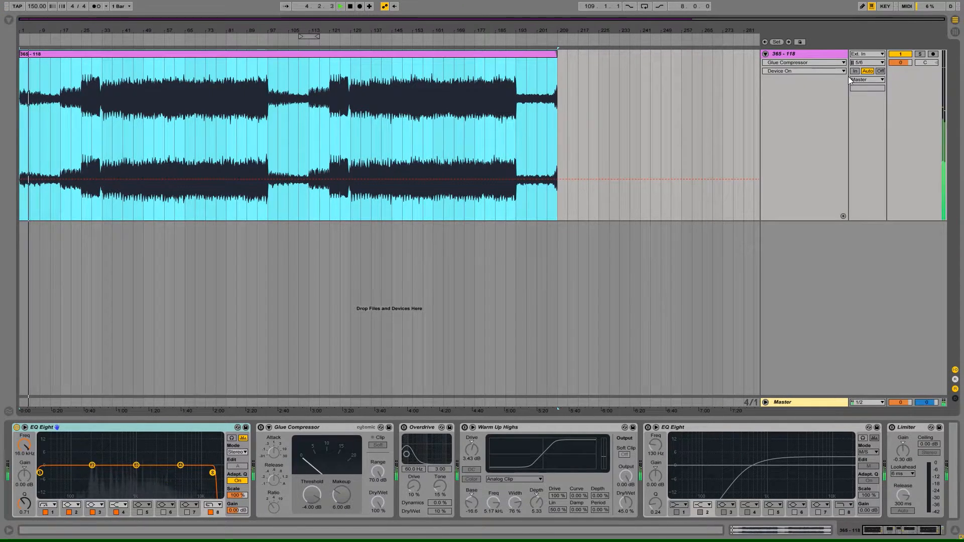
key("space")
key("space")
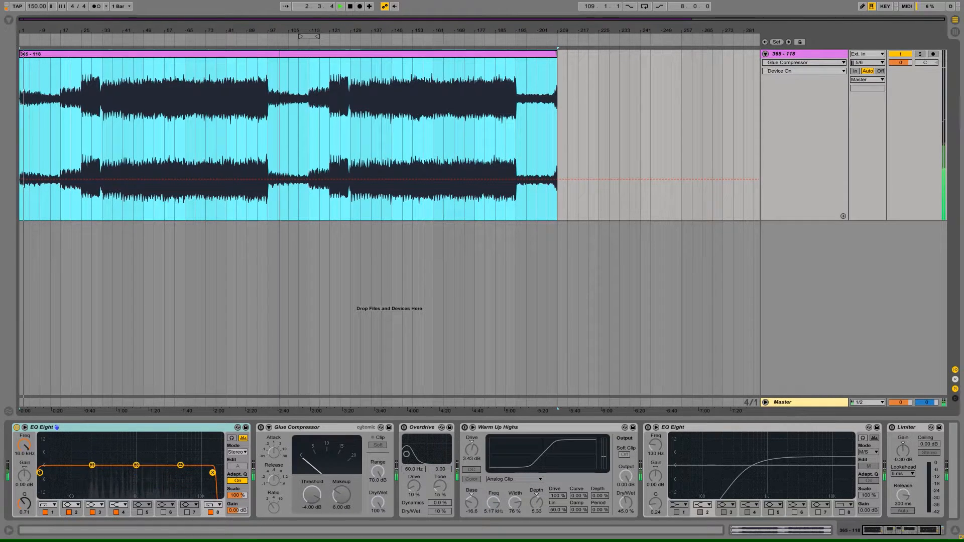
key("space")
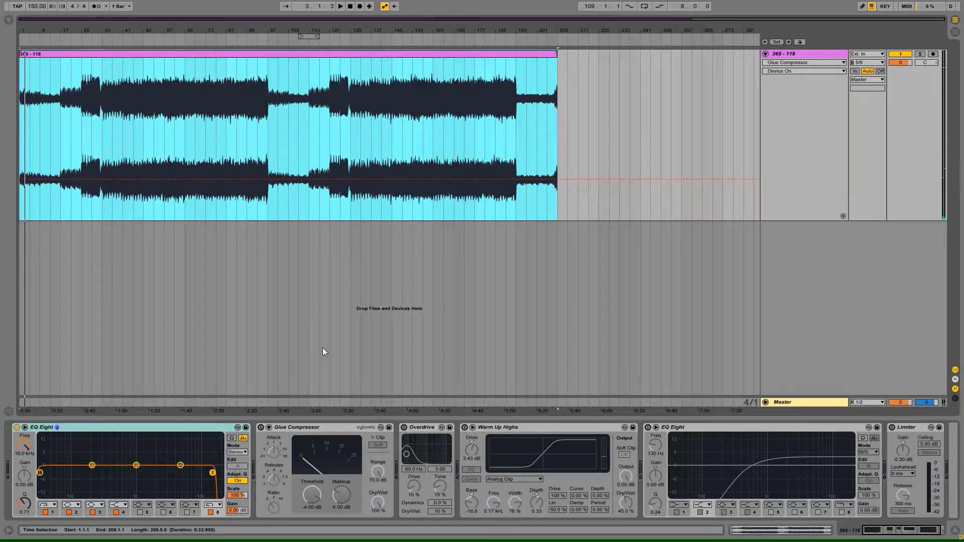
- Turn on the Glue Compressor and reset its makeup gain to 0.00 dB
left_click(313, 428)
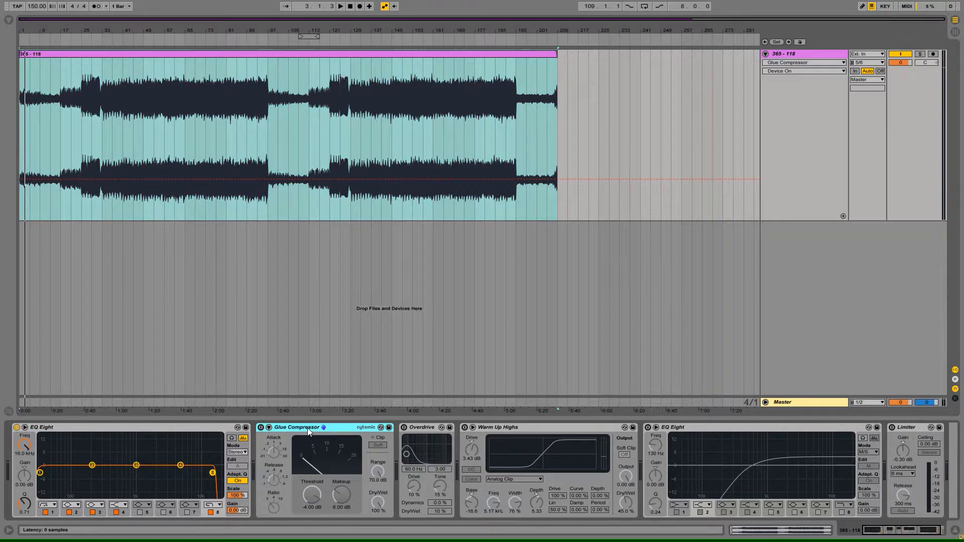
left_click(262, 428)
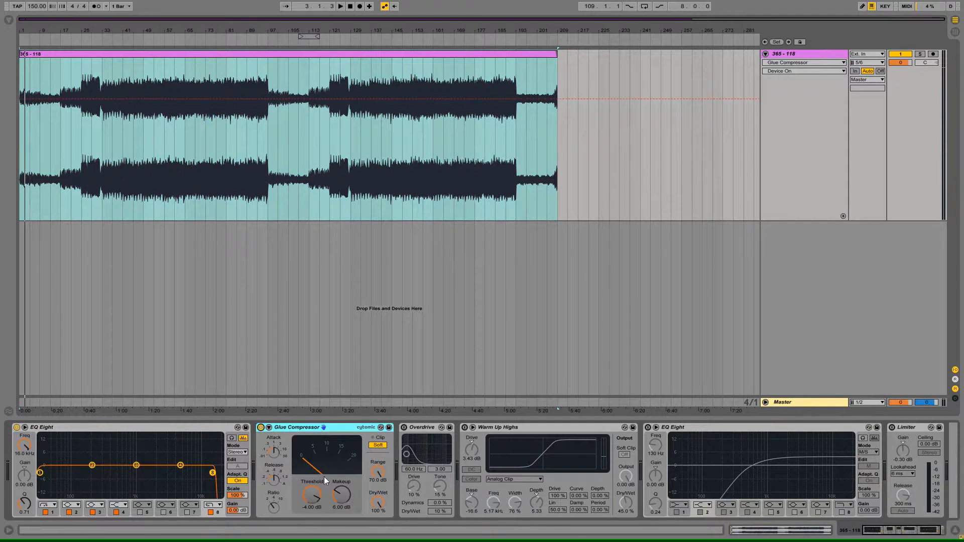
left_click(341, 495)
key("Delete")
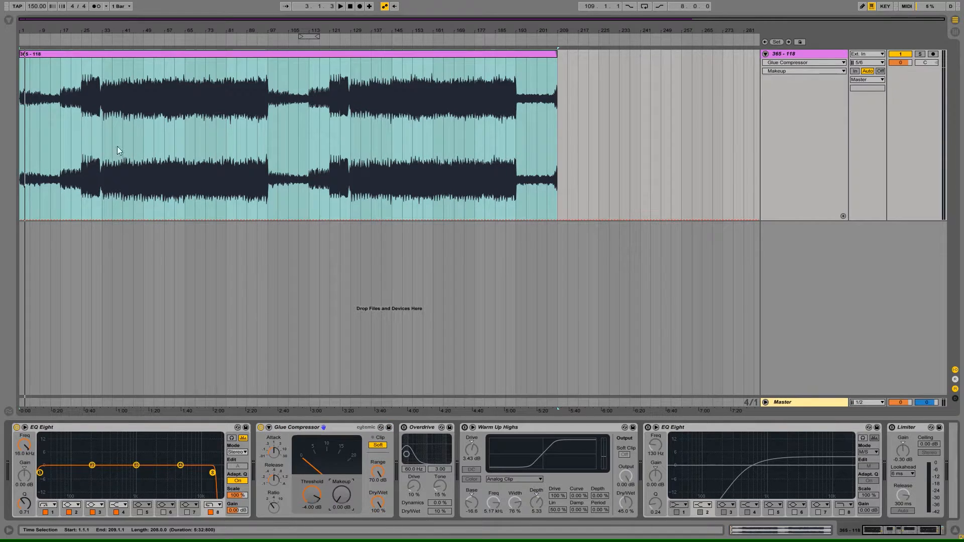
- Set the loop region to the 16 bars from bar 81 to 97 and place the insert marker at 81.1.1
left_click(90, 117)
left_click_drag(246, 81, 268, 77)
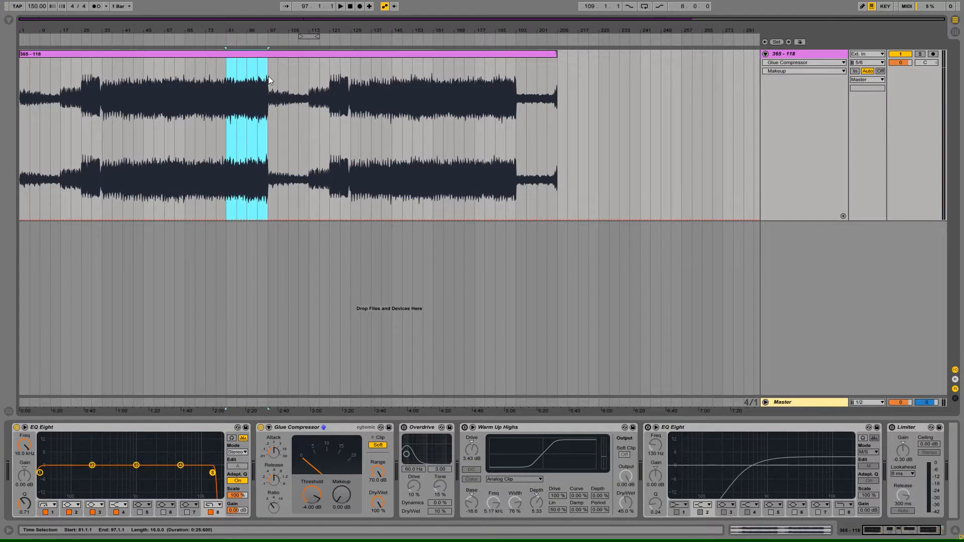
left_click_drag(317, 36, 268, 36)
left_click(231, 82)
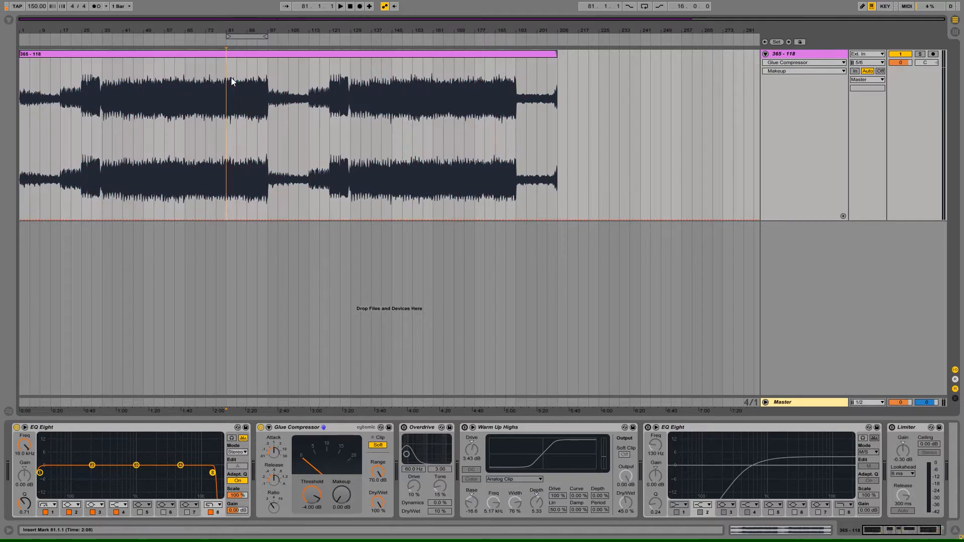
- Loop playback of bars 81 to 97 with the Glue Compressor on and check the track's level in the Session View mixer
left_click(644, 6)
key("space")
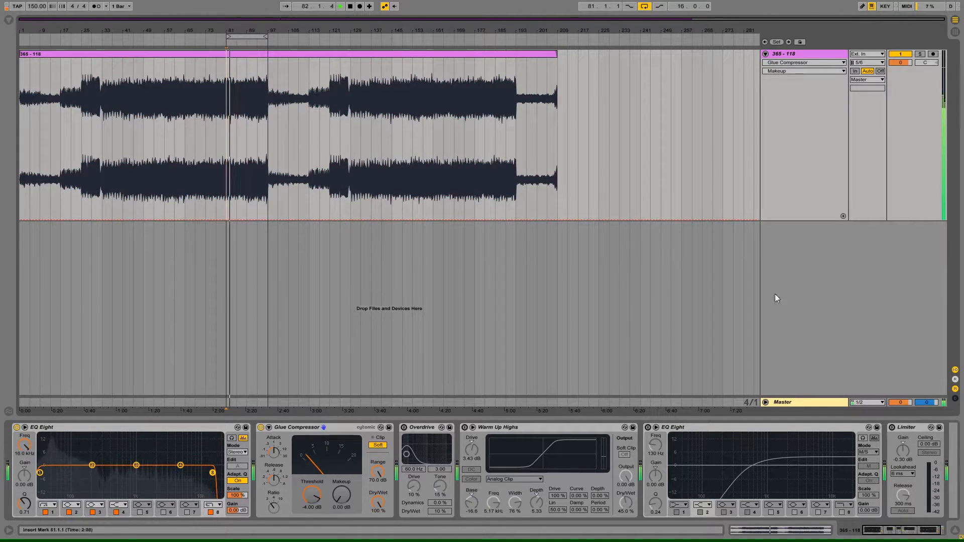
left_click(956, 32)
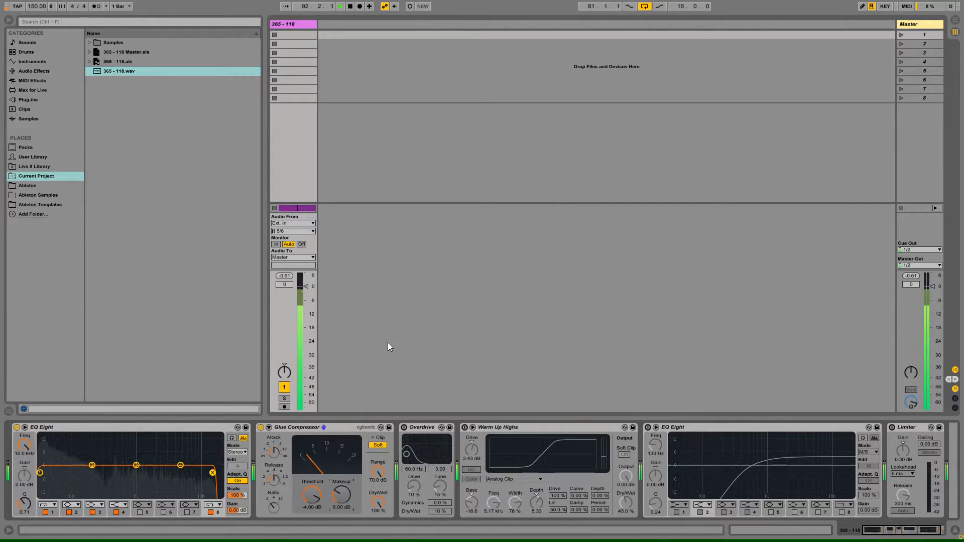
key("space")
- Leave Overdrive off, turn on the Warm Up Highs device, and play the looped section through it
left_click(421, 433)
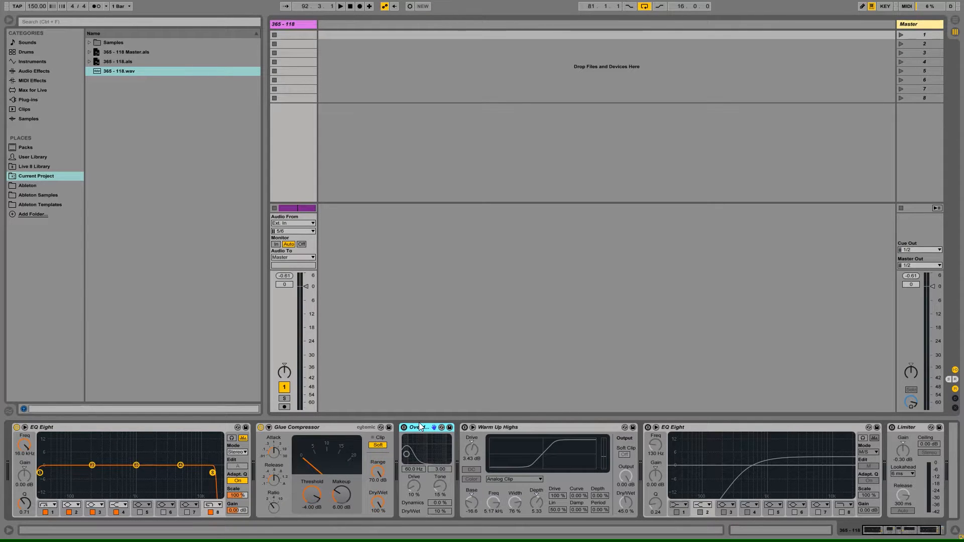
left_click(551, 428)
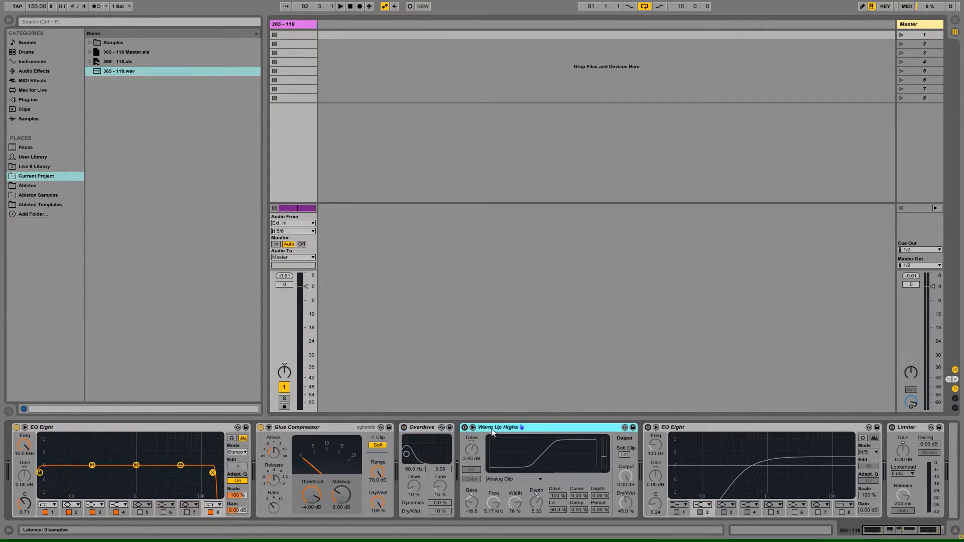
left_click(463, 427)
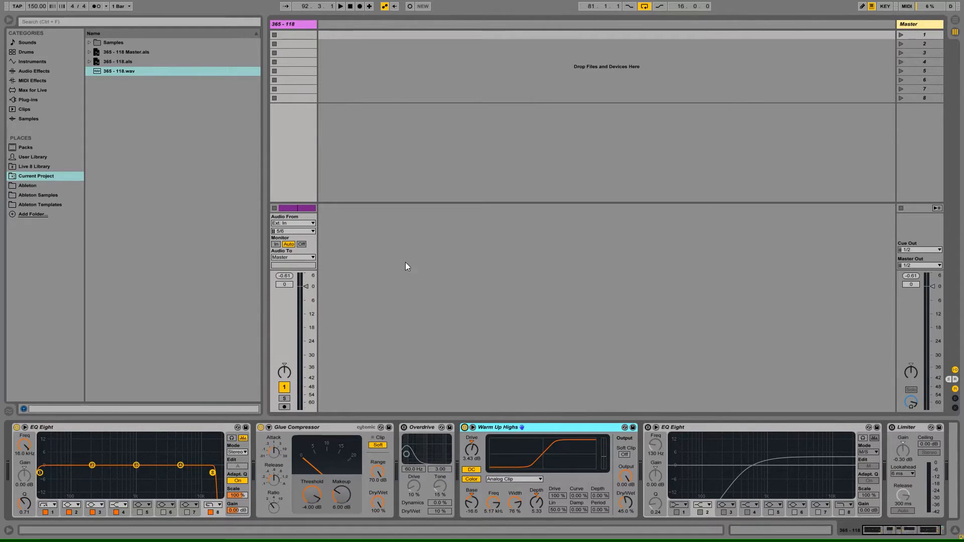
key("space")
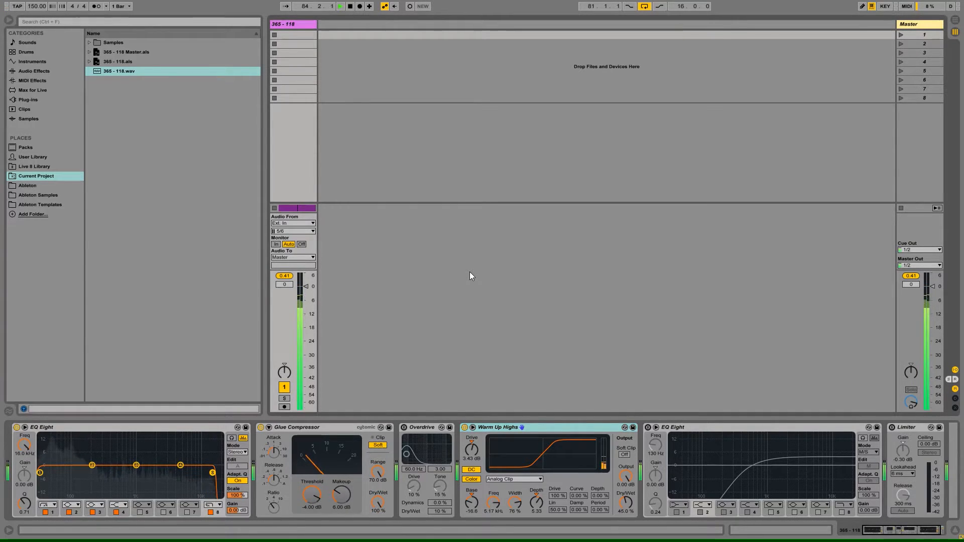
key("space")
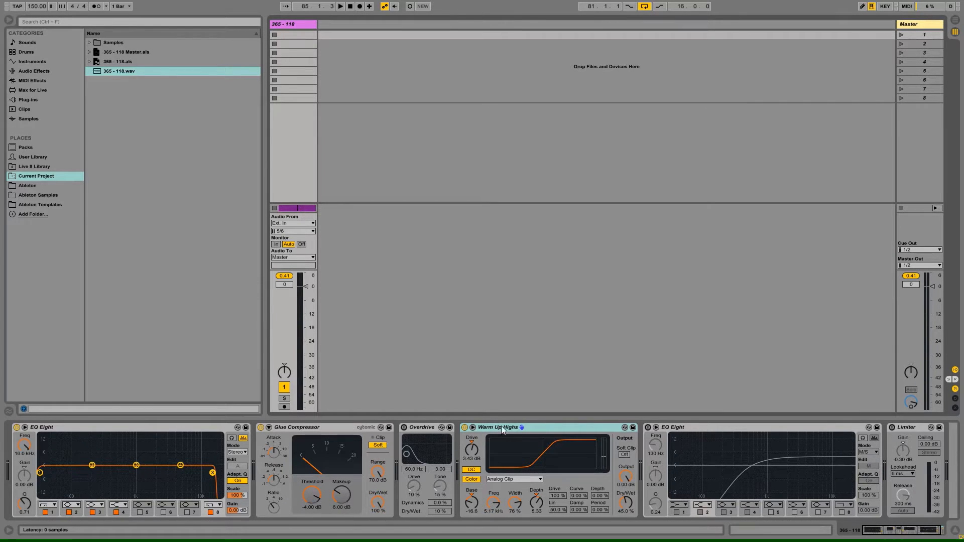
- Turn on the second EQ Eight and play the looped section through it, then switch looping off
left_click(739, 428)
left_click(648, 427)
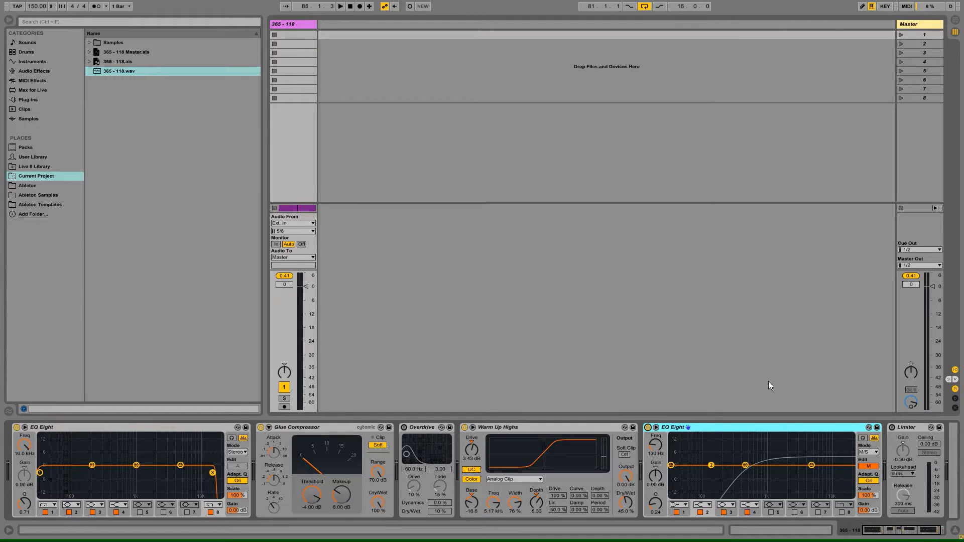
key("space")
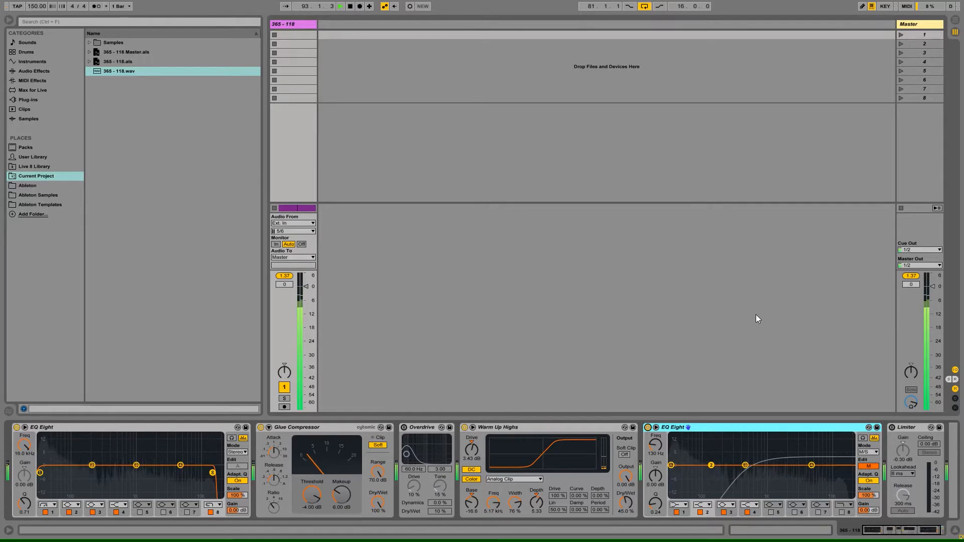
left_click(644, 6)
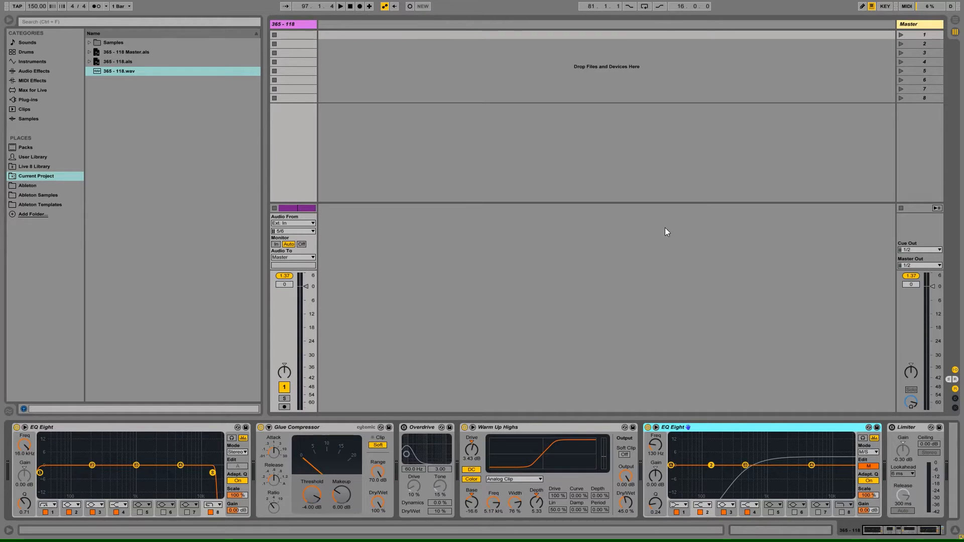
- Turn on the Limiter and return the playback position to 1.1.1
left_click(893, 428)
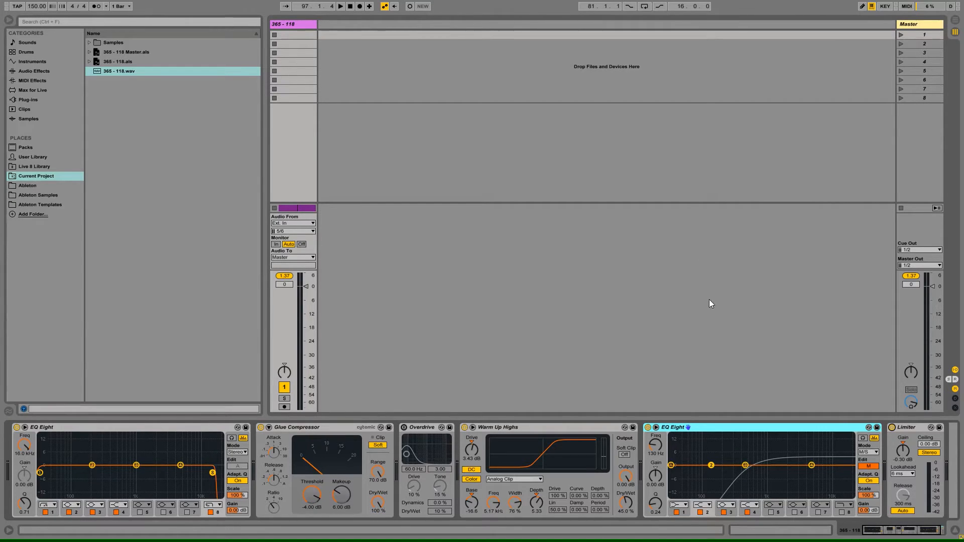
left_click(350, 7)
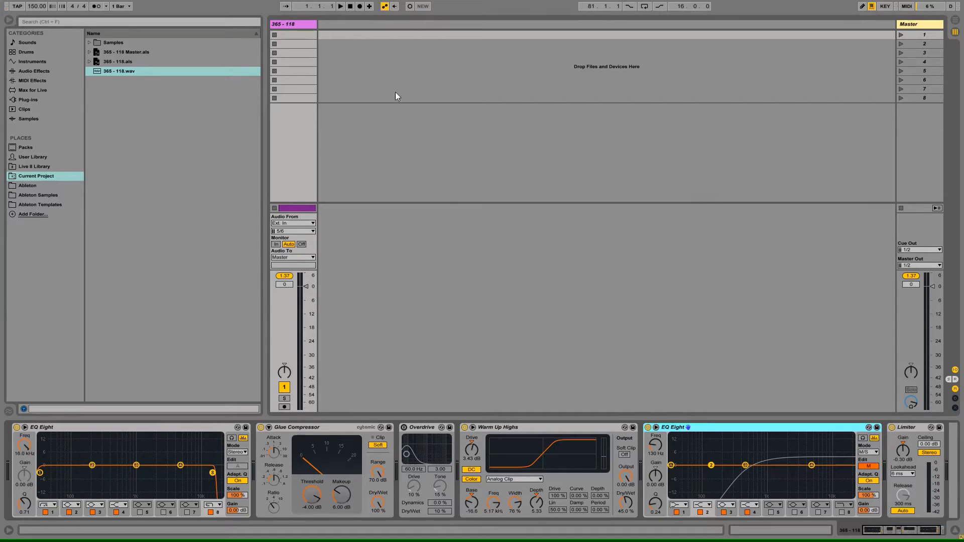